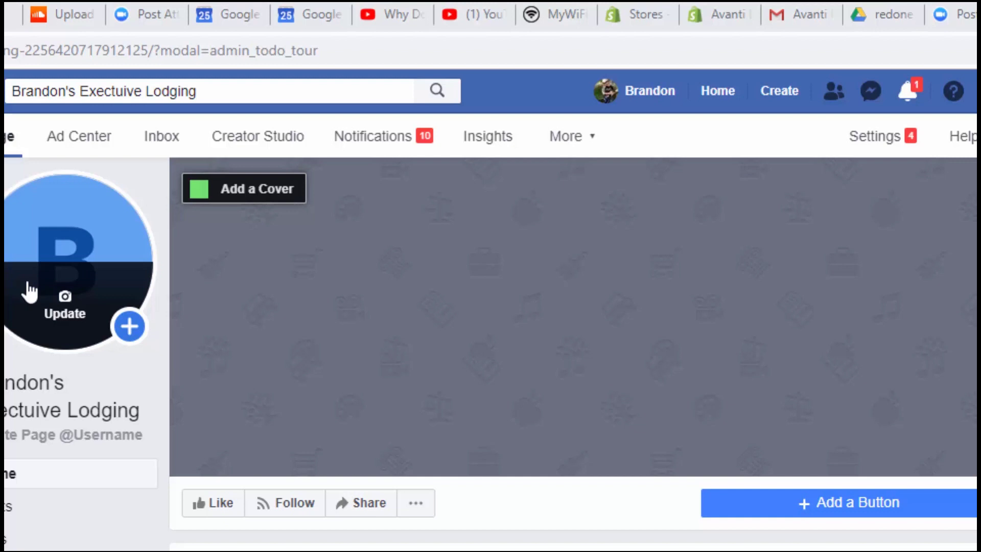
Go to the Page's Publishing Tools and show the Instant Experience (Canvas) list
{"action": "left_click", "coordinate": [591, 145]}
{"action": "left_click", "coordinate": [588, 183]}
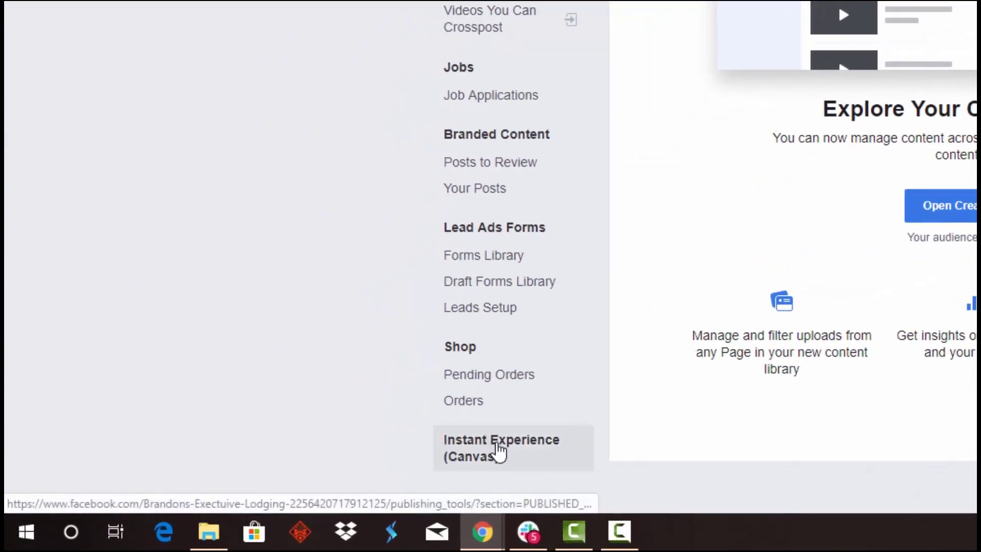
{"action": "left_click", "coordinate": [531, 451]}
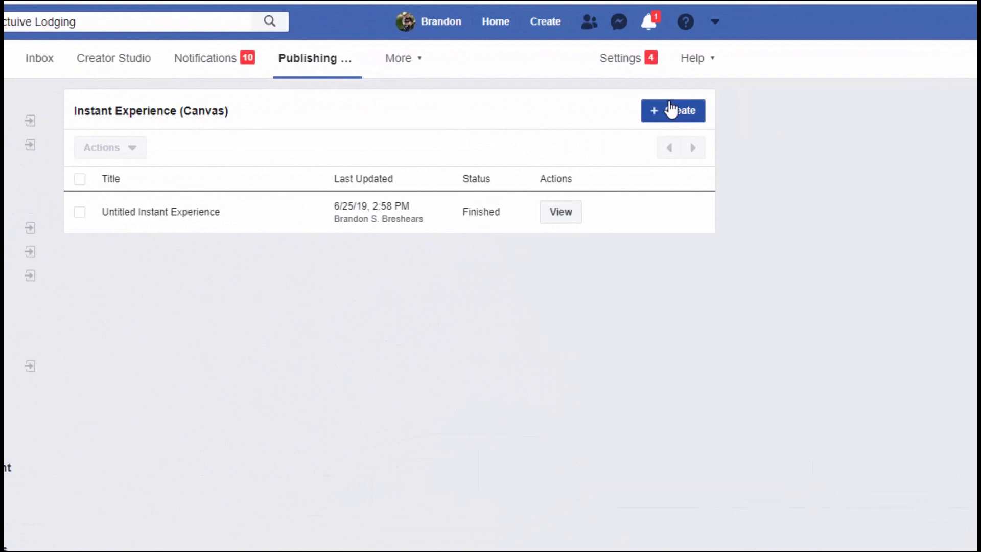
Create a new Instant Experience and compare its Instagram and Facebook previews, ending on Facebook
{"action": "left_click", "coordinate": [672, 110]}
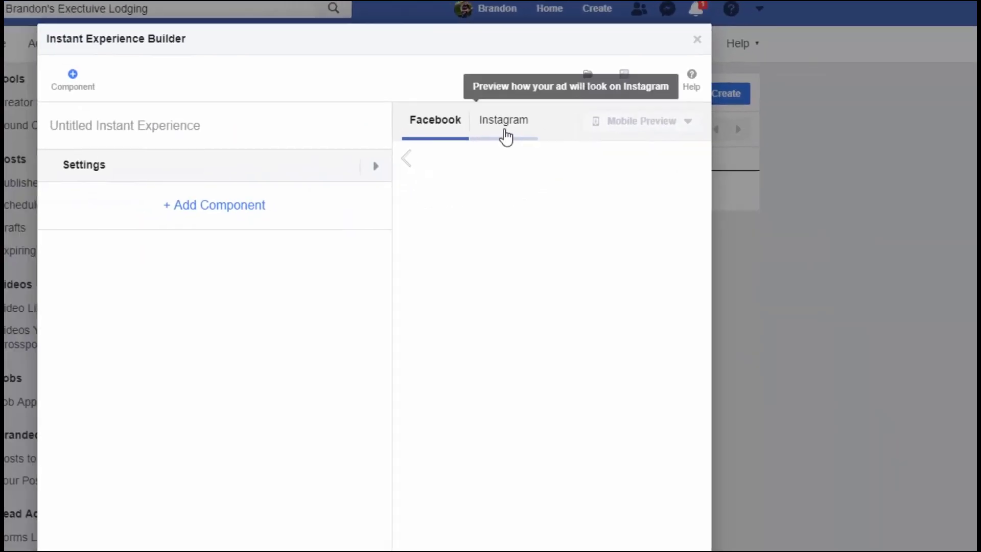
{"action": "left_click", "coordinate": [505, 133]}
{"action": "left_click", "coordinate": [457, 128]}
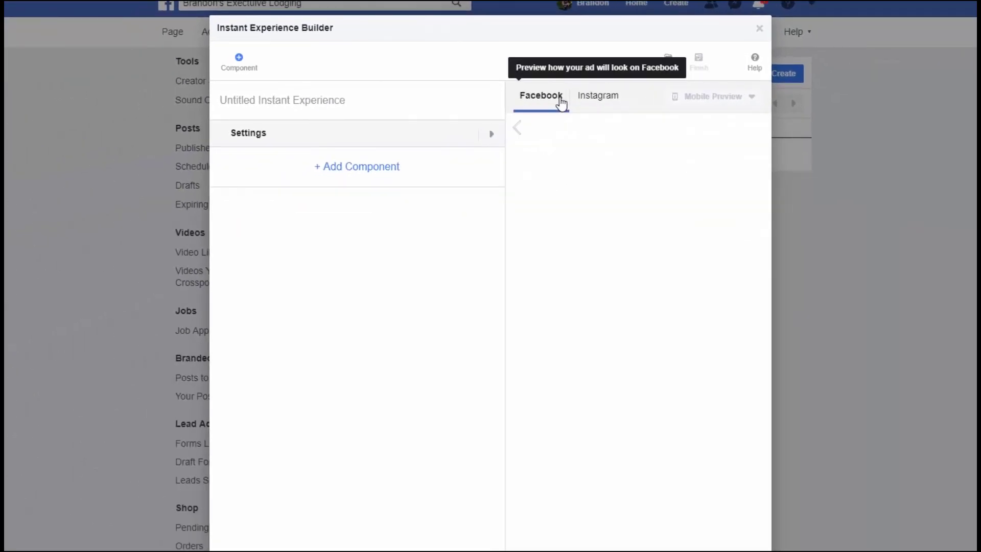
Add a Text block reading 'Hello Thanks For Subscribing!' to the Instant Experience
{"action": "left_click", "coordinate": [379, 174]}
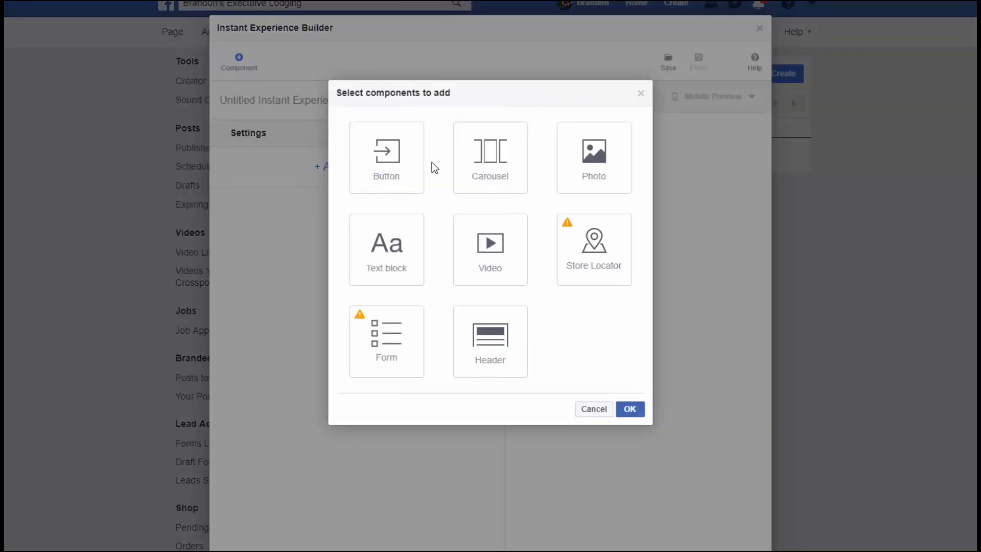
{"action": "left_click", "coordinate": [391, 231]}
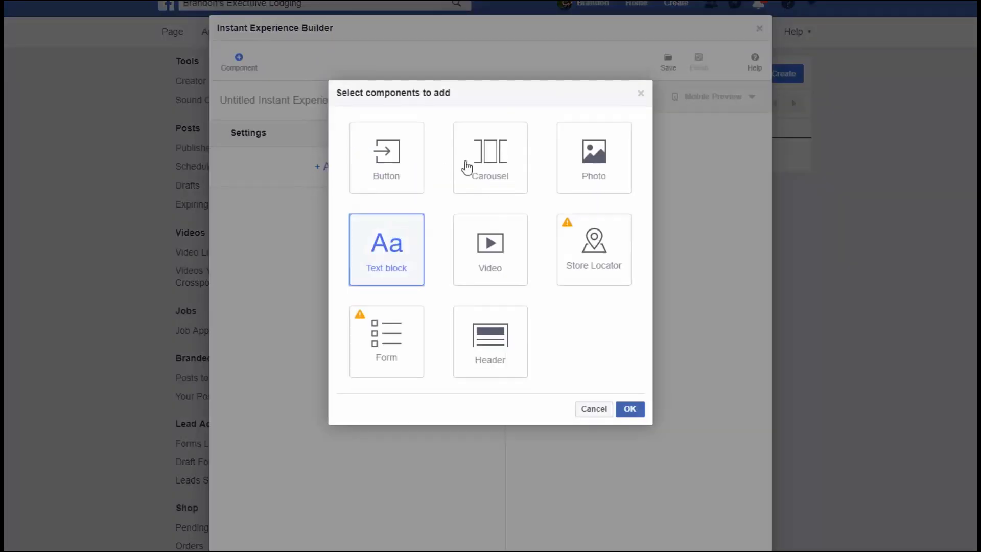
{"action": "left_click", "coordinate": [643, 416]}
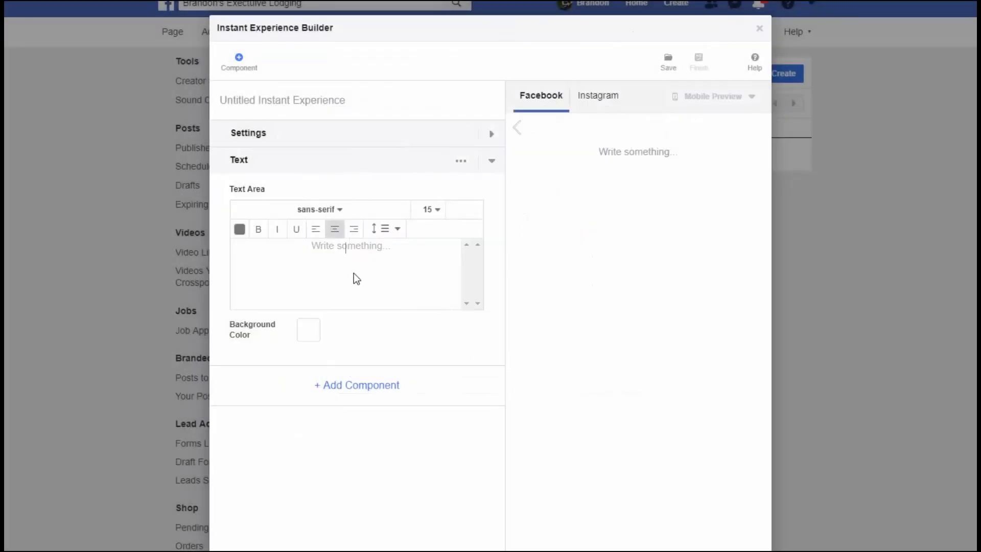
{"action": "type", "text": "Hello "}
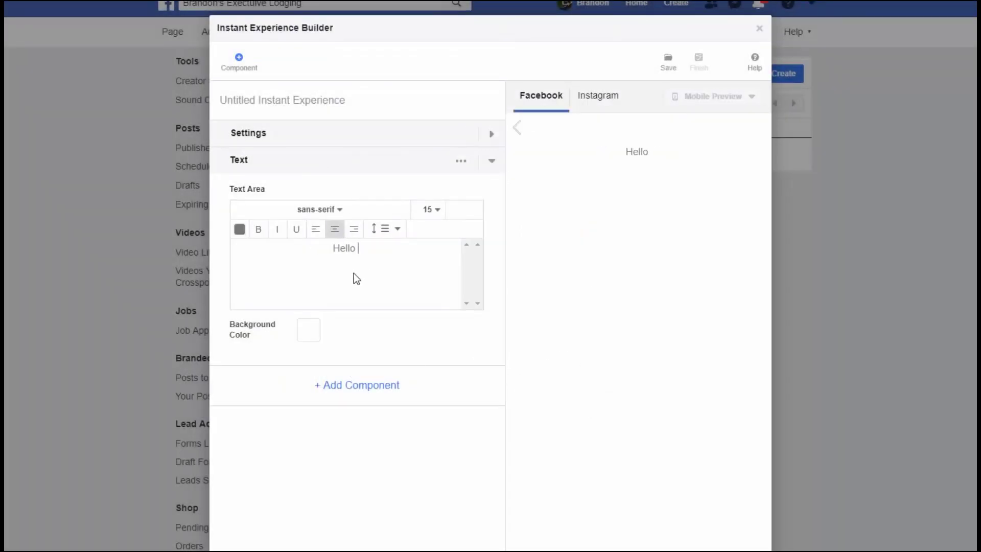
{"action": "type", "text": "Thakn"}
{"action": "key", "text": "BackSpace"}
{"action": "key", "text": "BackSpace"}
{"action": "type", "text": "nks "}
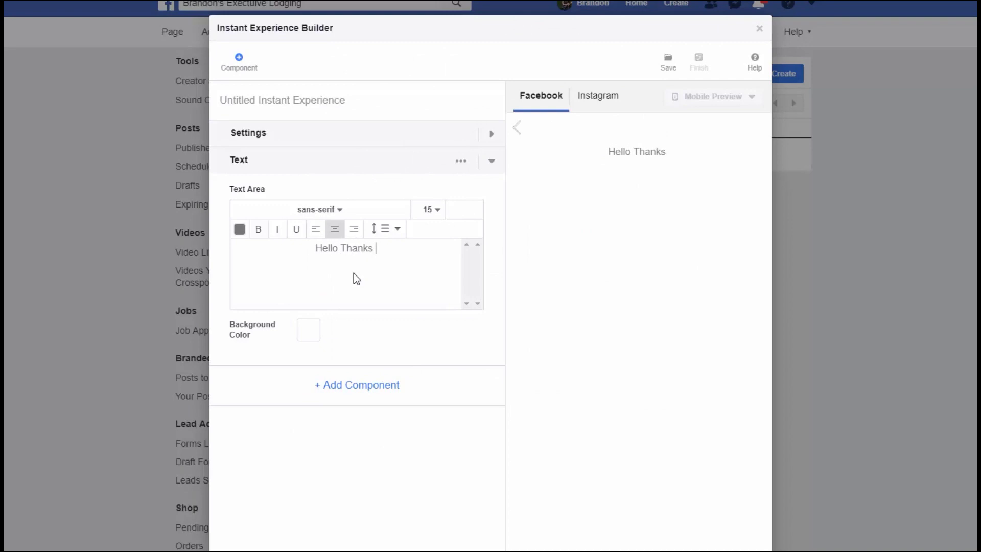
{"action": "type", "text": "For "}
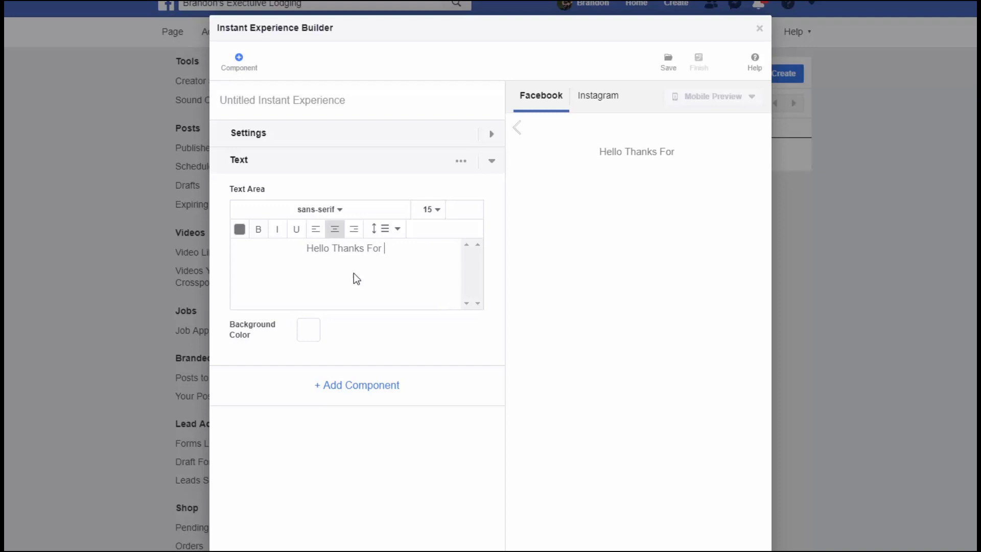
{"action": "type", "text": "Subscribiung"}
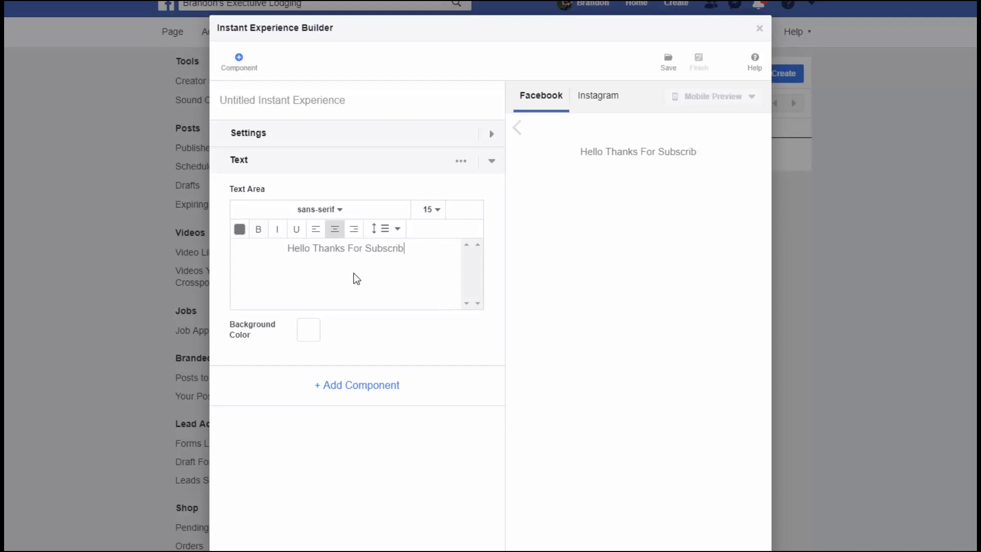
{"action": "key", "text": "BackSpace"}
{"action": "key", "text": "BackSpace"}
{"action": "key", "text": "BackSpace"}
{"action": "type", "text": "ng!"}
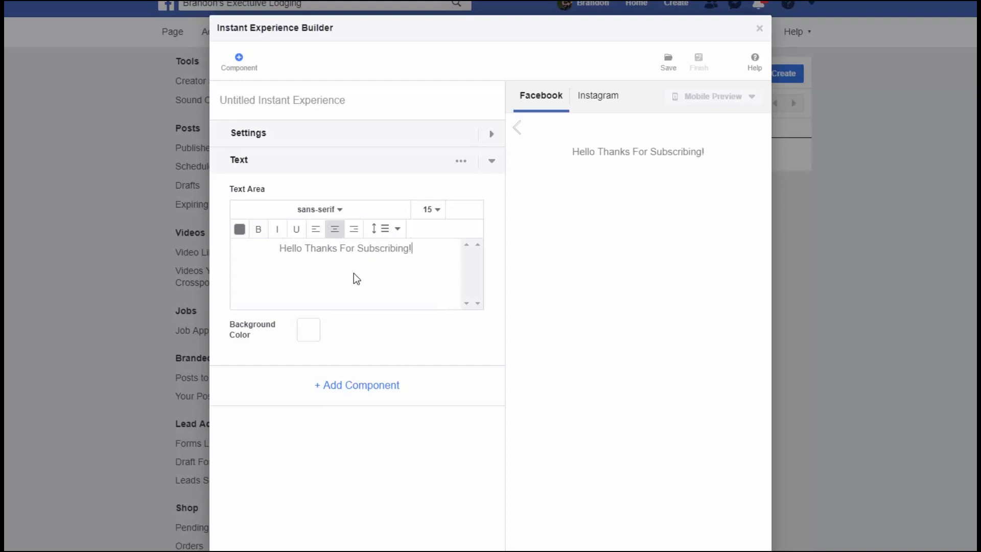
{"action": "left_click", "coordinate": [406, 384]}
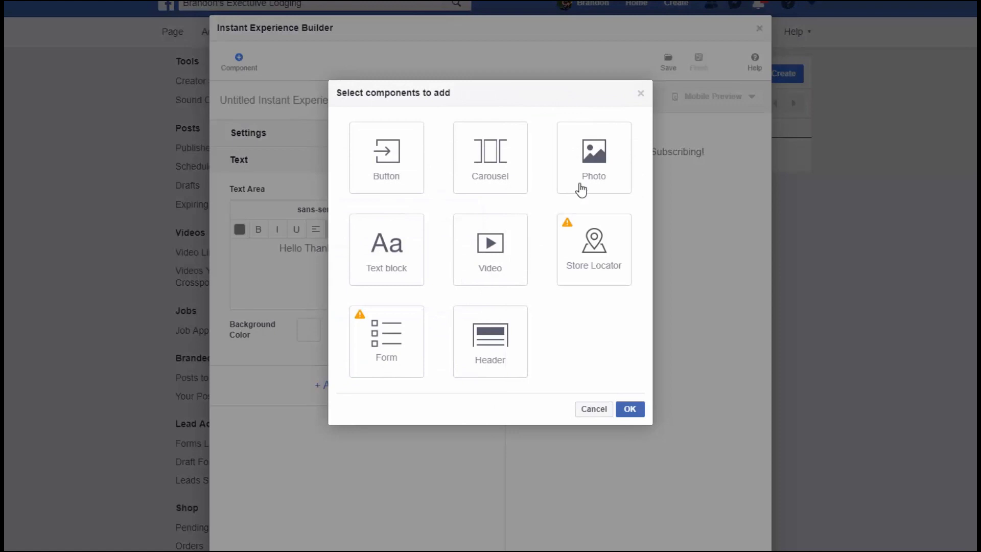
Add a Photo component with the 'Most Effective Ways To Monetize Your Content' image, then save
{"action": "left_click", "coordinate": [581, 190]}
{"action": "left_click", "coordinate": [632, 408]}
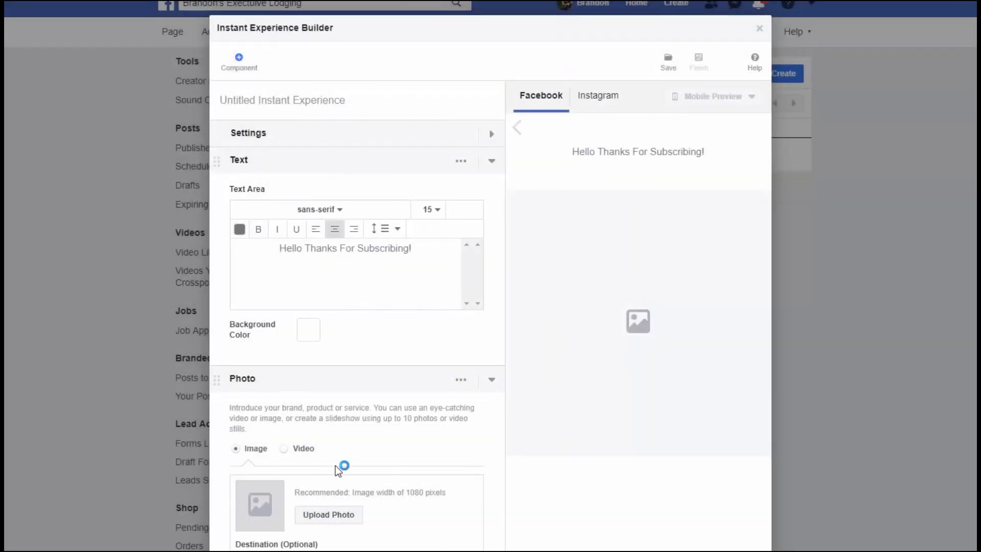
{"action": "scroll", "coordinate": [200, 224], "scroll_direction": "up", "scroll_amount": 5}
{"action": "scroll", "coordinate": [179, 176], "scroll_direction": "down", "scroll_amount": 5}
{"action": "scroll", "coordinate": [179, 176], "scroll_direction": "up", "scroll_amount": 2}
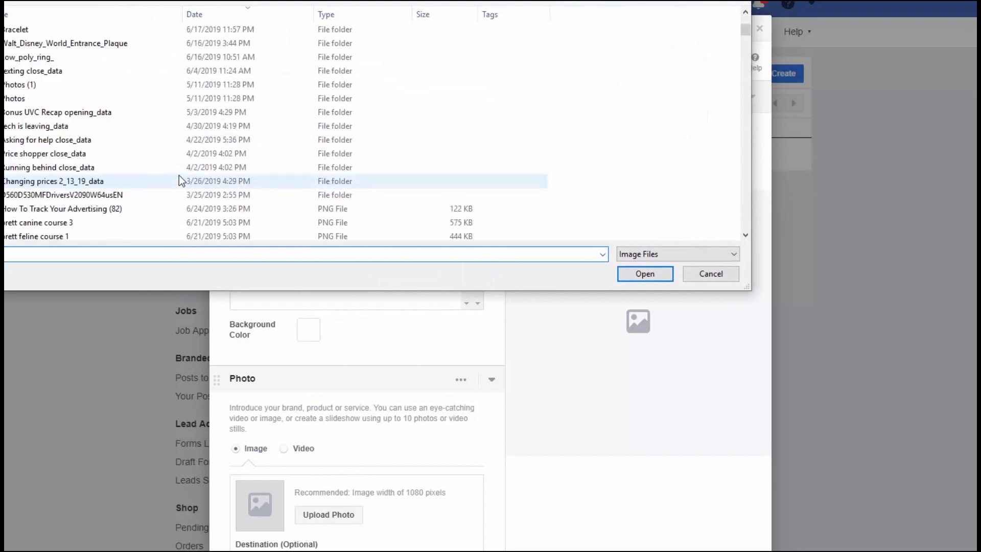
{"action": "left_click", "coordinate": [186, 209]}
{"action": "left_click", "coordinate": [649, 274]}
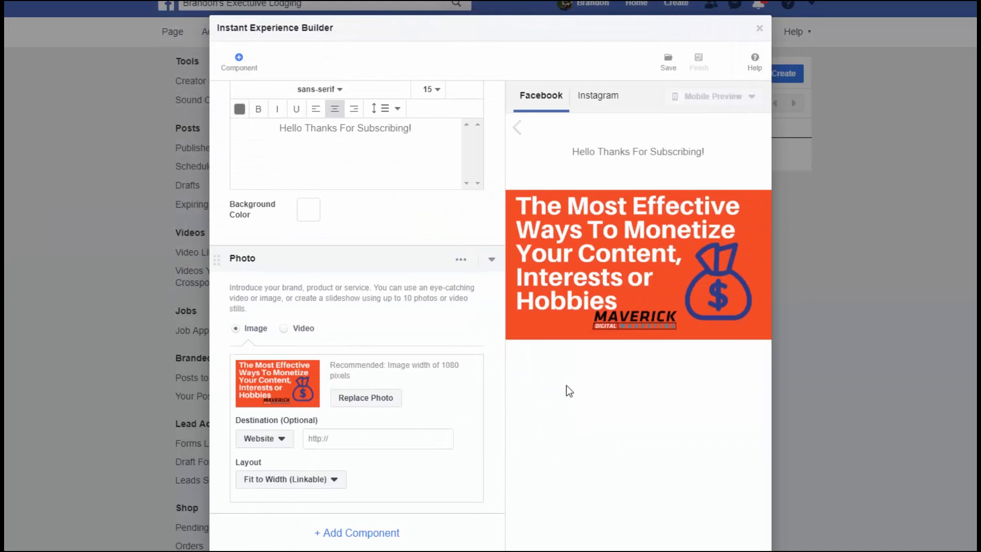
{"action": "left_click", "coordinate": [664, 63]}
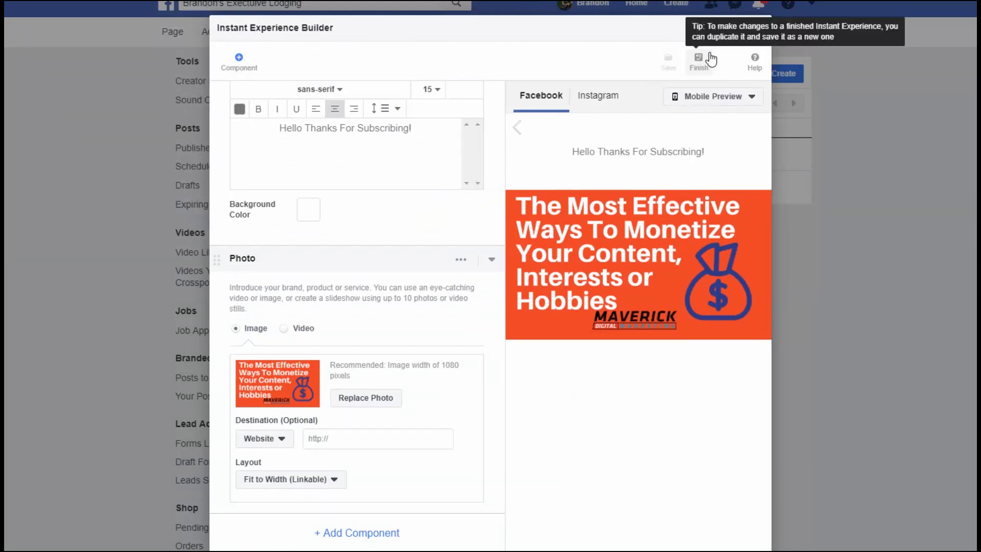
{"action": "left_click", "coordinate": [708, 97]}
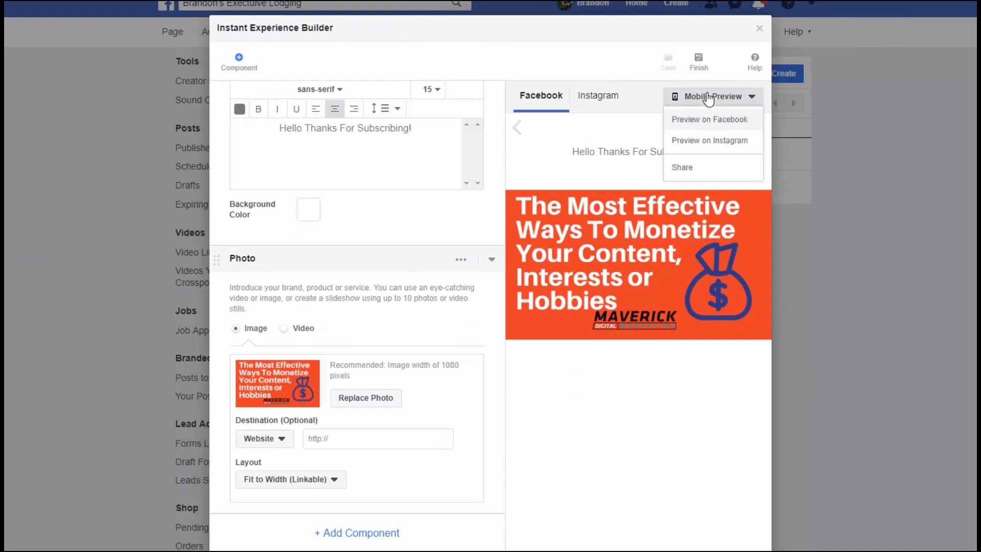
{"action": "left_click", "coordinate": [698, 61]}
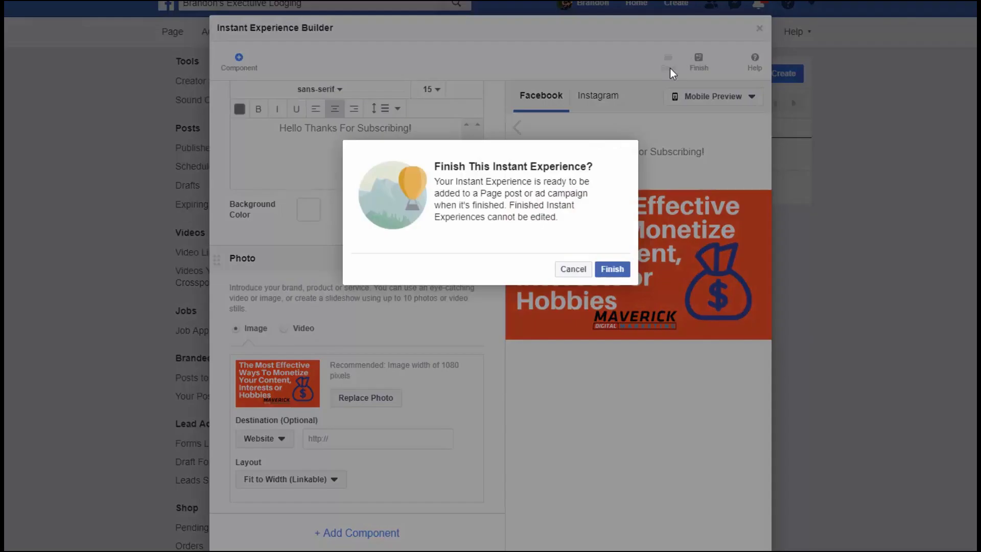
{"action": "left_click", "coordinate": [625, 271]}
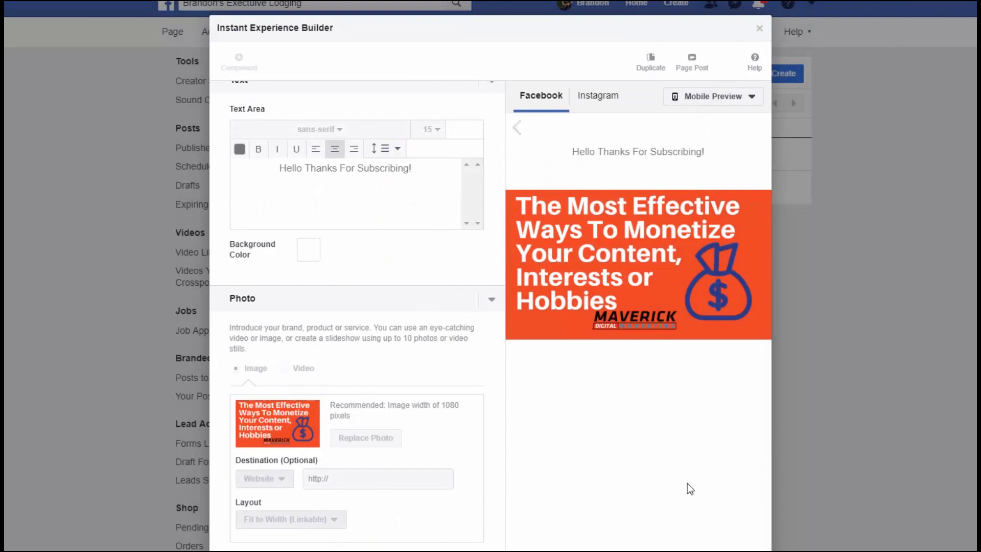
{"action": "scroll", "coordinate": [403, 373], "scroll_direction": "up", "scroll_amount": 3}
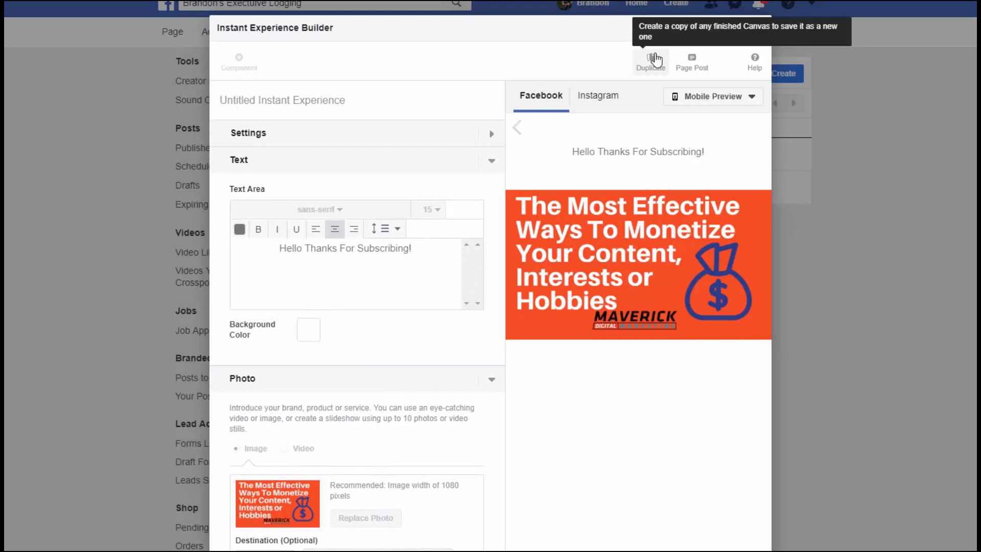
Share the Instant Experience as a Page post captioned 'Hey There! Thanks for checkings this out!'
{"action": "left_click", "coordinate": [697, 70]}
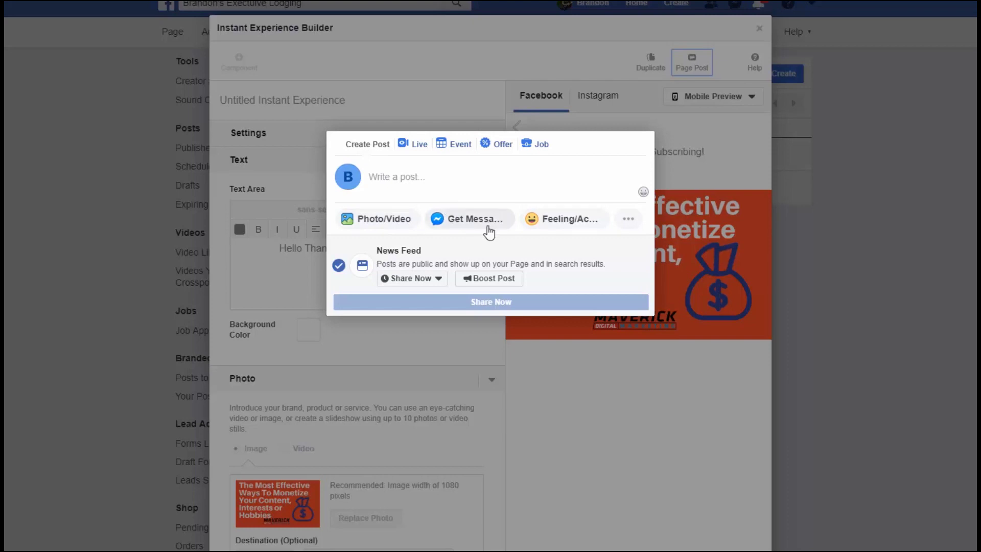
{"action": "left_click", "coordinate": [629, 220]}
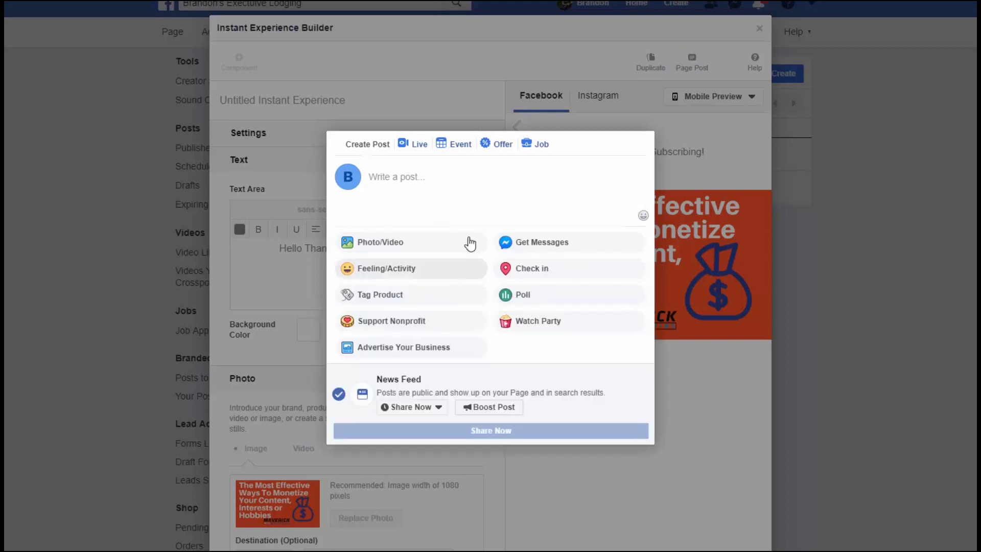
{"action": "left_click", "coordinate": [463, 180]}
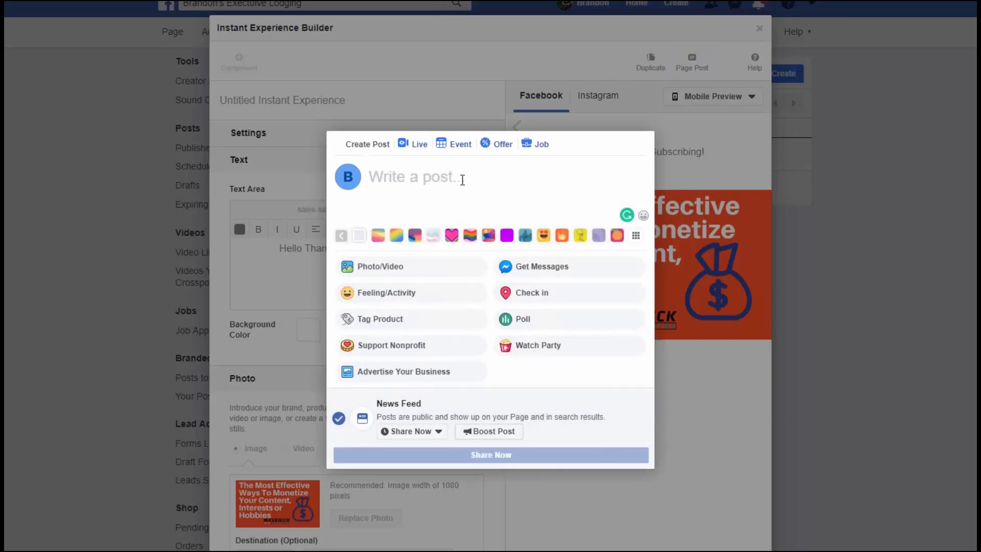
{"action": "type", "text": "Hey There! Thanks for"}
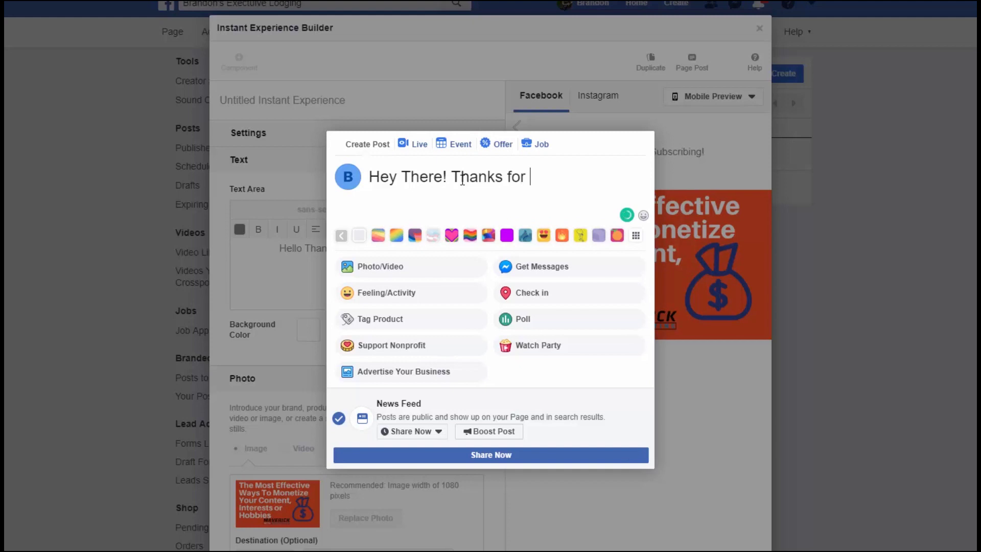
{"action": "type", "text": "ckings this out!"}
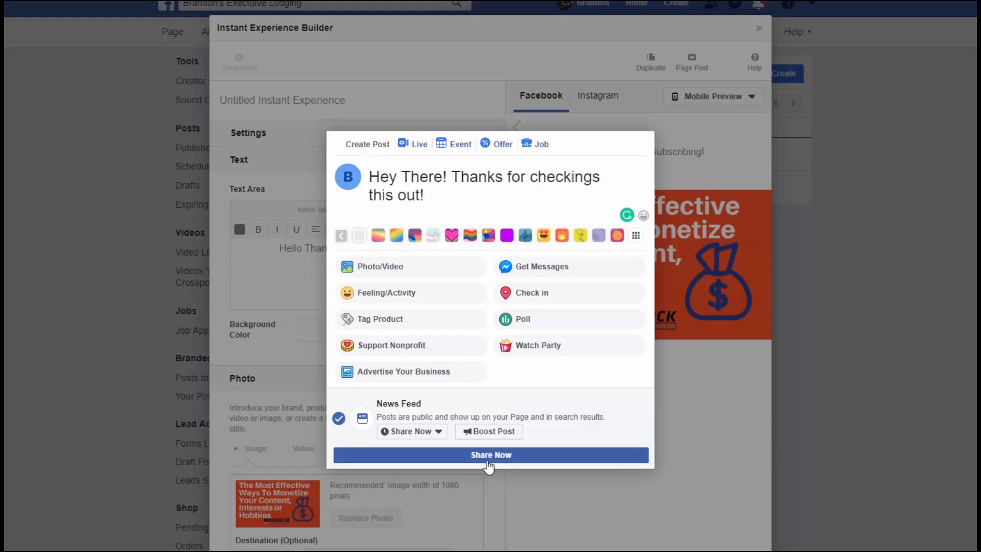
{"action": "left_click", "coordinate": [489, 456]}
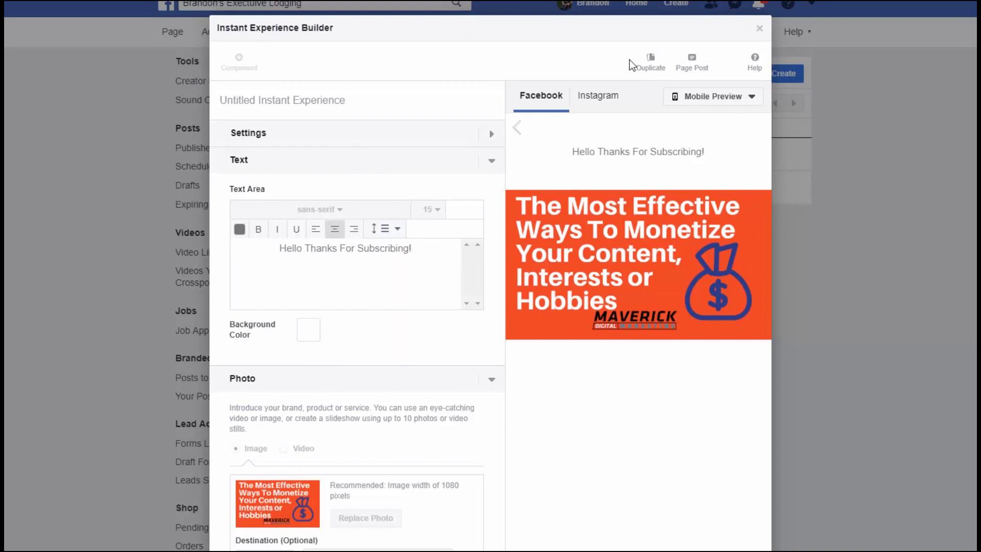
Close the builder, then start a blank new Instant Experience and discard it unsaved
{"action": "left_click", "coordinate": [759, 28]}
{"action": "left_click", "coordinate": [759, 77]}
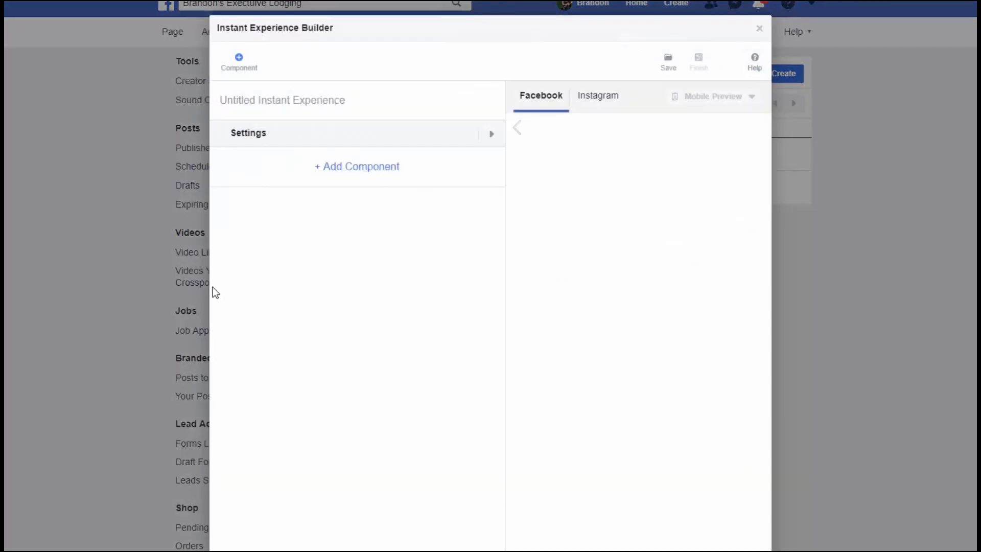
{"action": "left_click", "coordinate": [295, 173]}
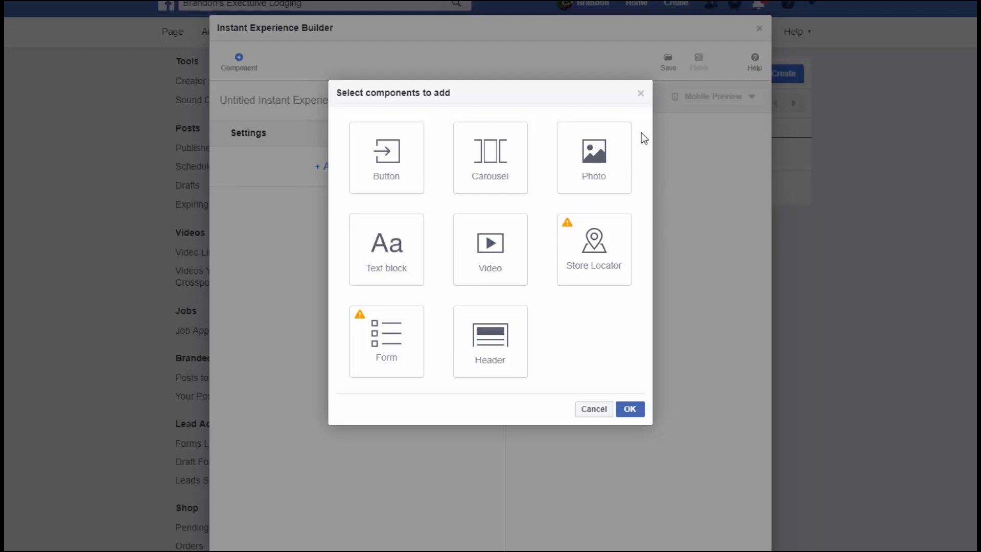
{"action": "left_click", "coordinate": [640, 94]}
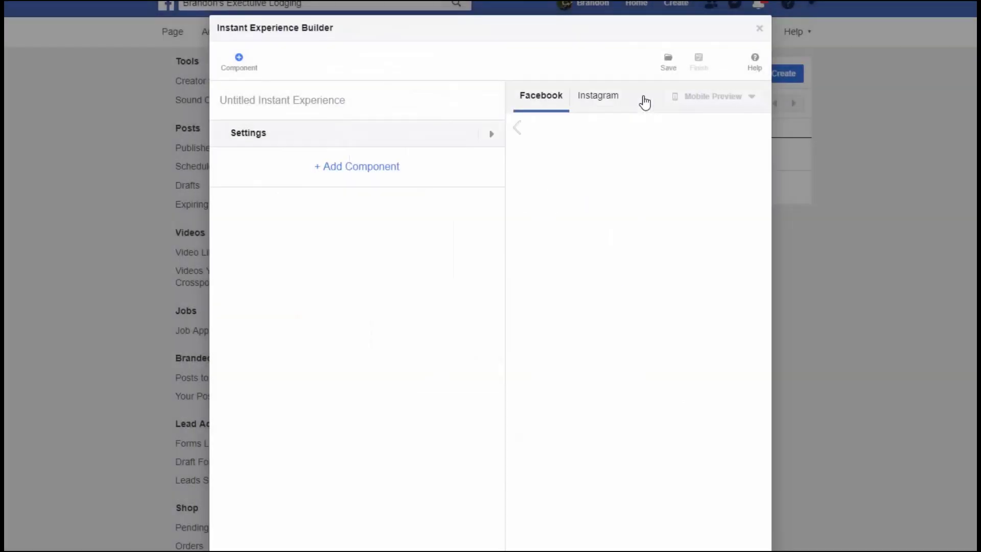
{"action": "left_click", "coordinate": [759, 29]}
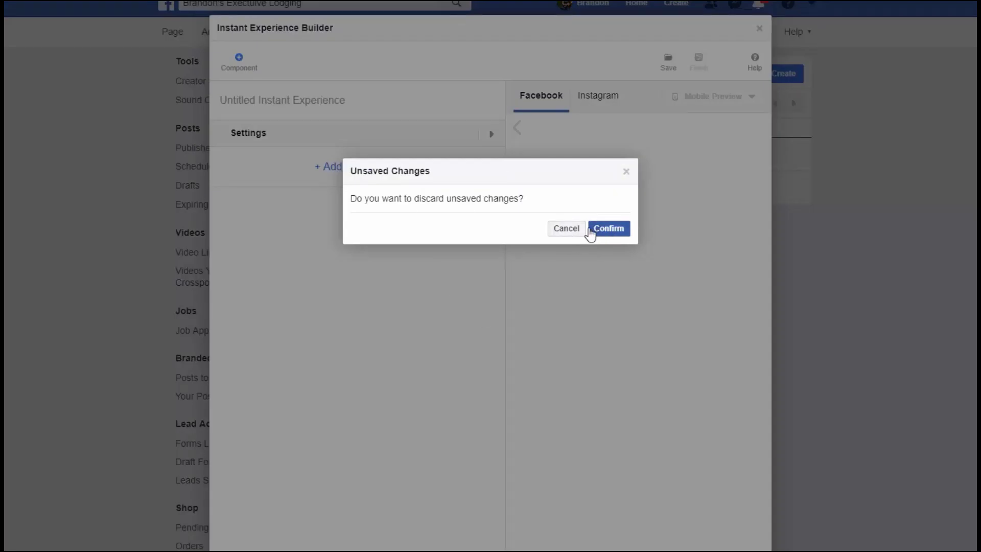
{"action": "left_click", "coordinate": [604, 231]}
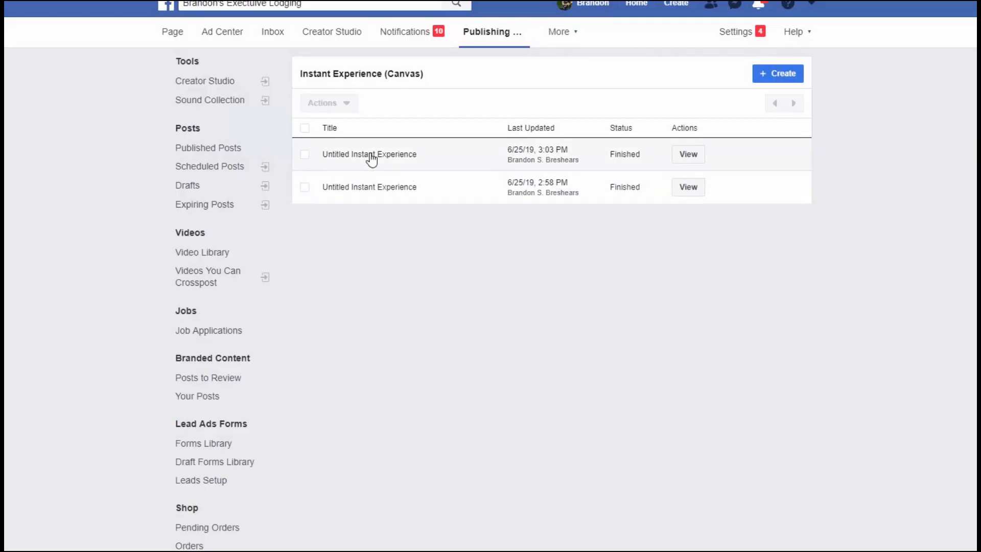
{"action": "left_click", "coordinate": [371, 156]}
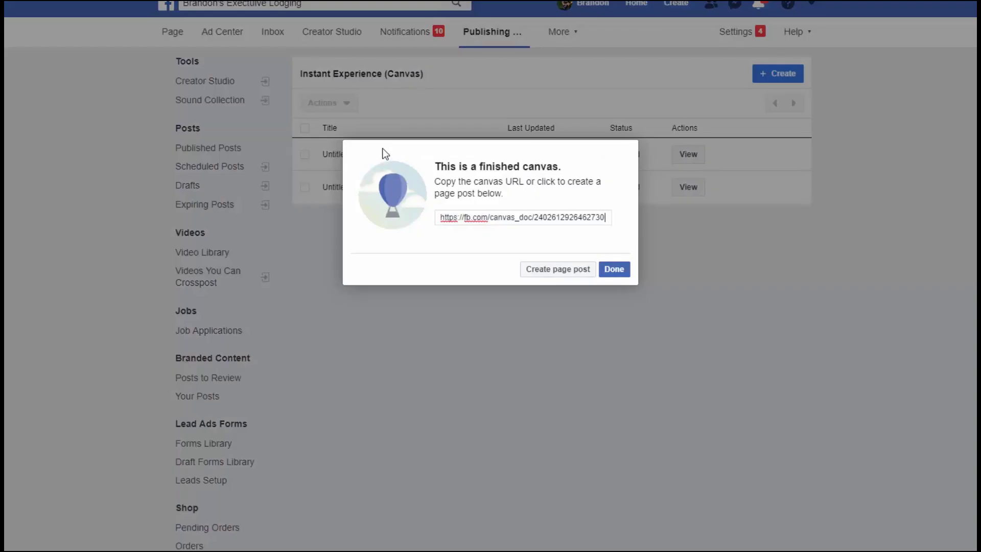
{"action": "left_click", "coordinate": [472, 218]}
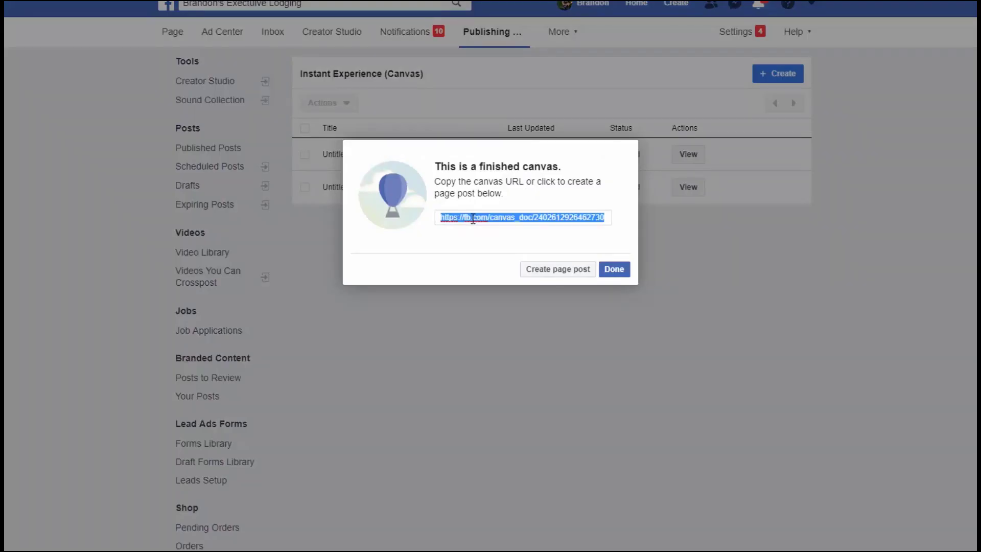
{"action": "left_click", "coordinate": [587, 274]}
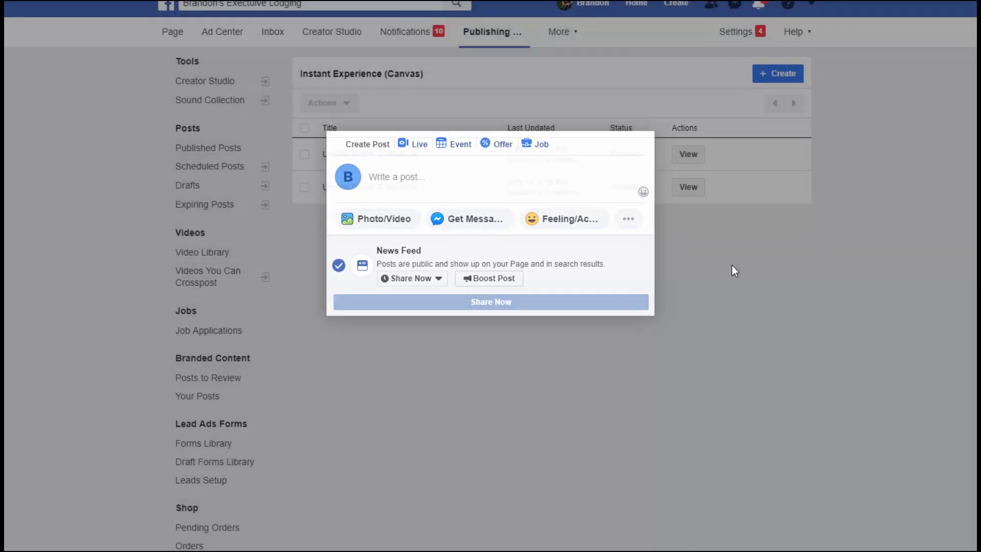
{"action": "left_click", "coordinate": [731, 265]}
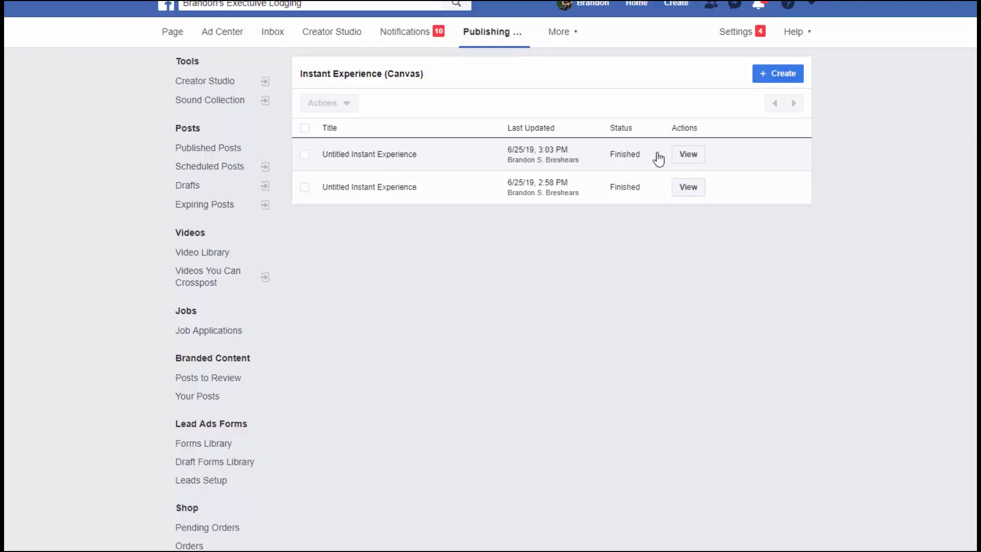
{"action": "left_click", "coordinate": [304, 161]}
{"action": "left_click", "coordinate": [344, 105]}
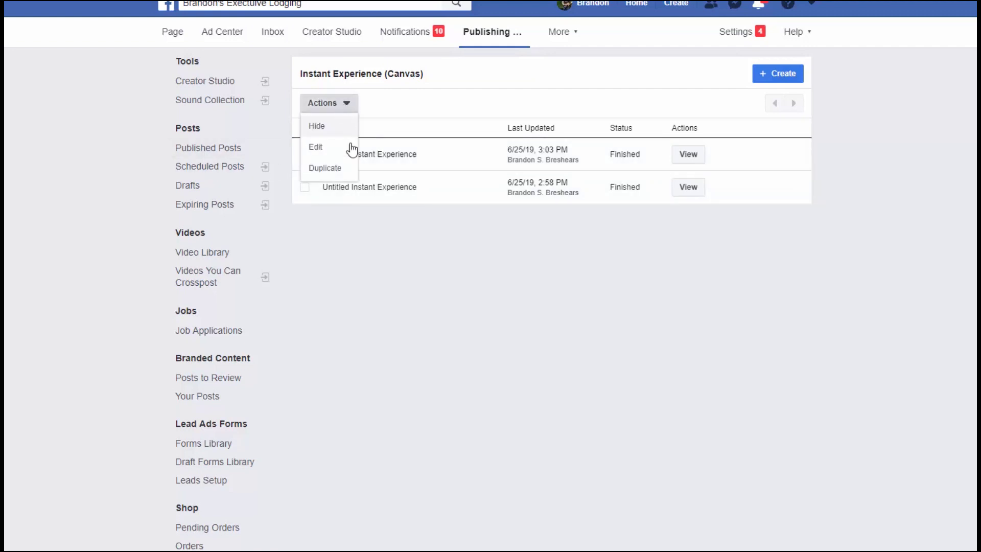
{"action": "left_click", "coordinate": [351, 170]}
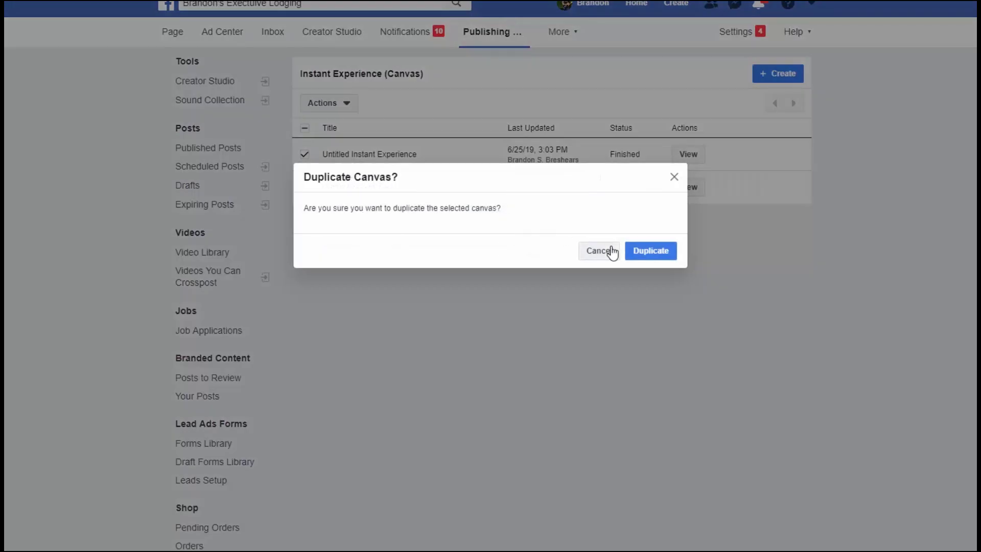
{"action": "left_click", "coordinate": [674, 177]}
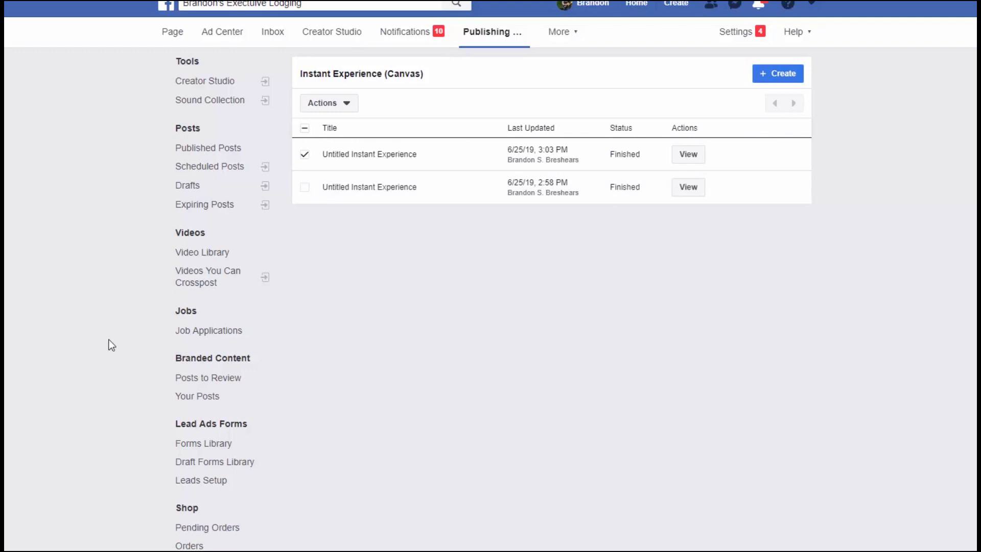